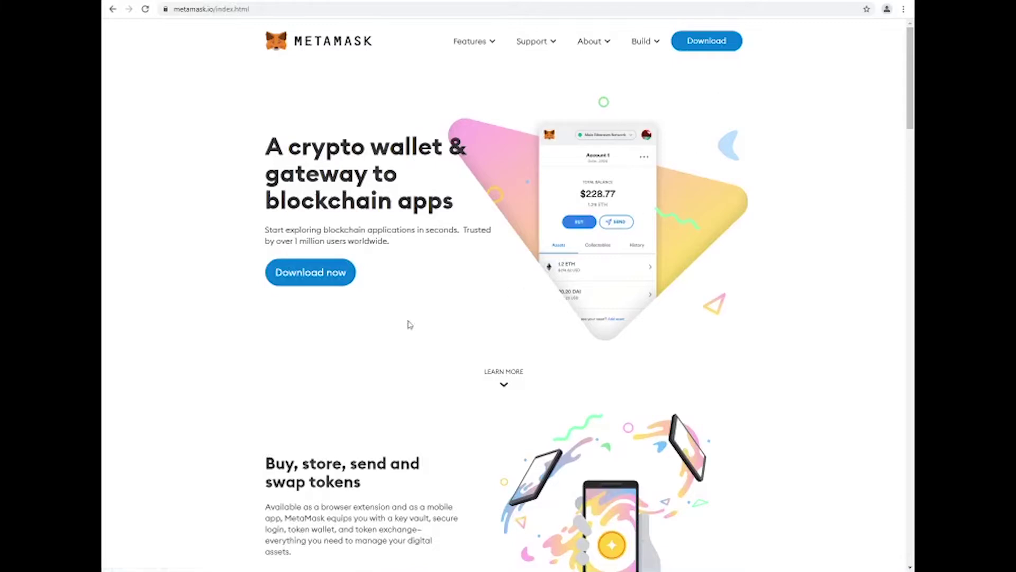
Install the MetaMask extension for Chrome from the MetaMask download page through the Chrome Web Store
left_click(309, 279)
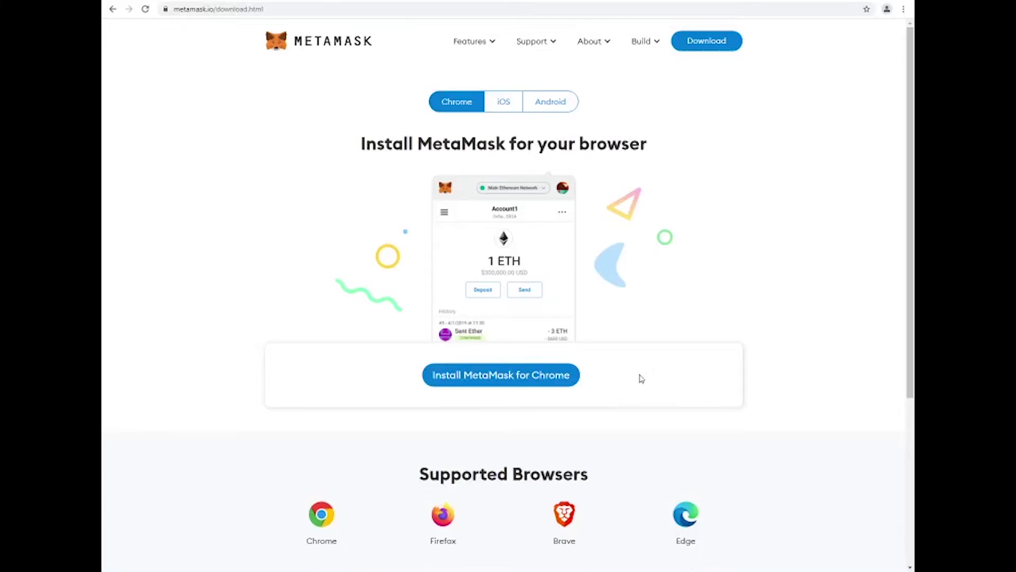
left_click(518, 382)
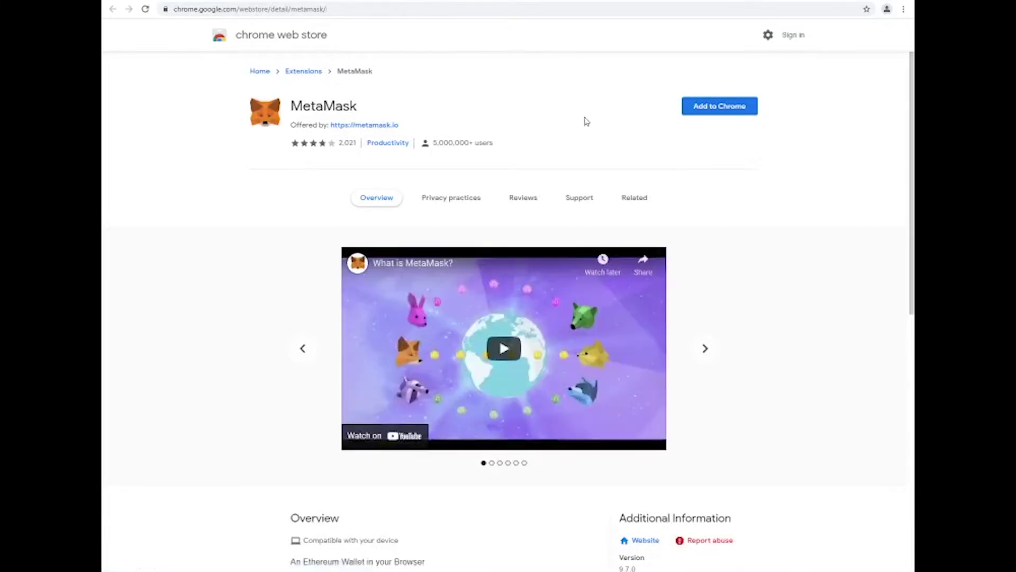
left_click(719, 115)
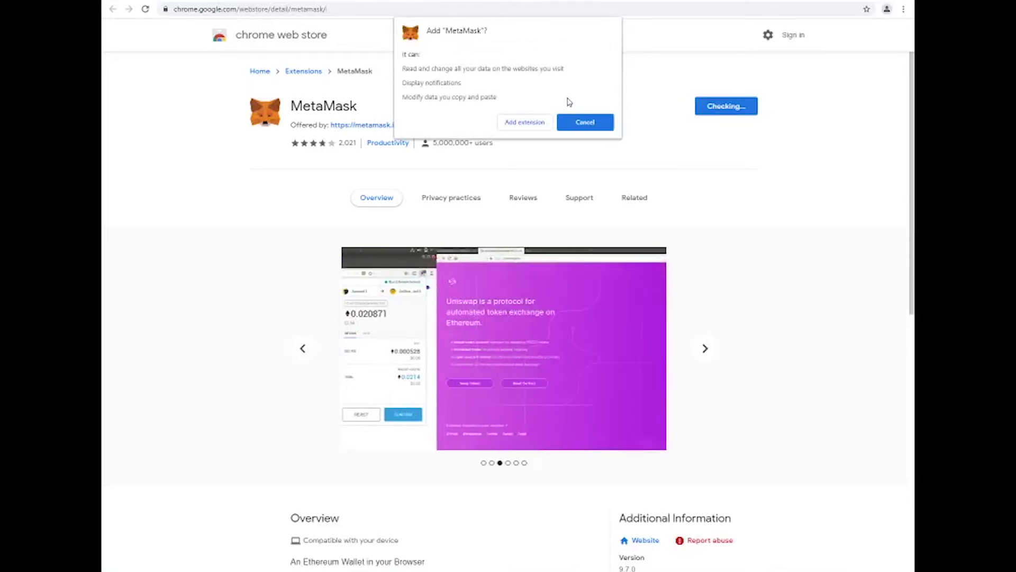
left_click(524, 127)
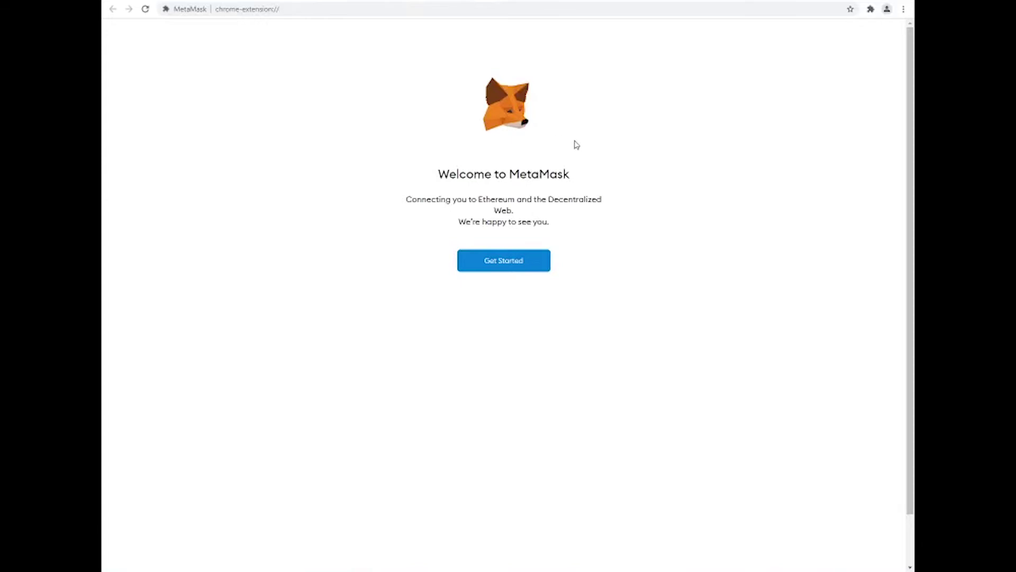
Start the MetaMask setup with a new wallet and decline the sharing of usage data
left_click(505, 261)
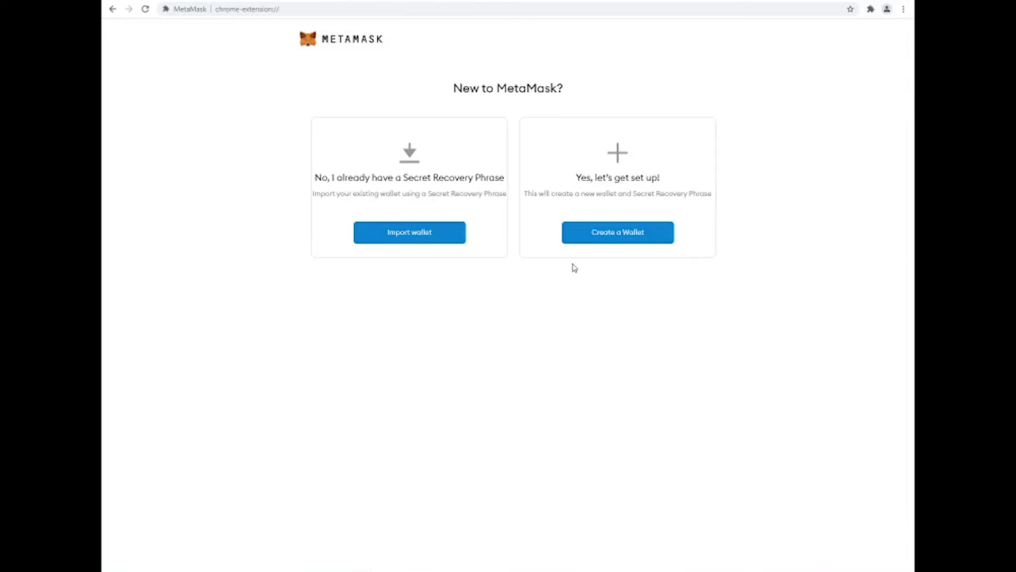
left_click(616, 242)
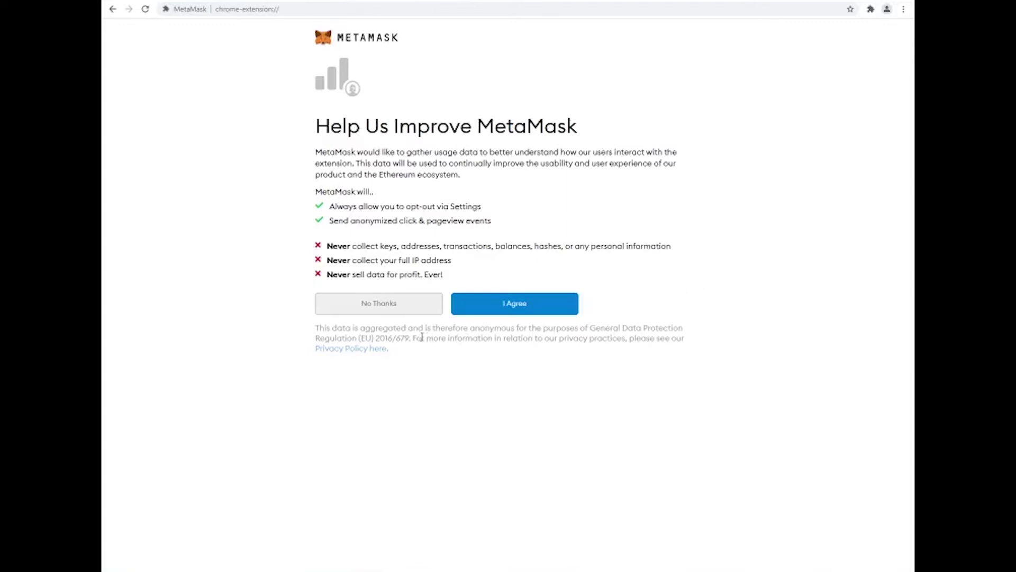
left_click(379, 307)
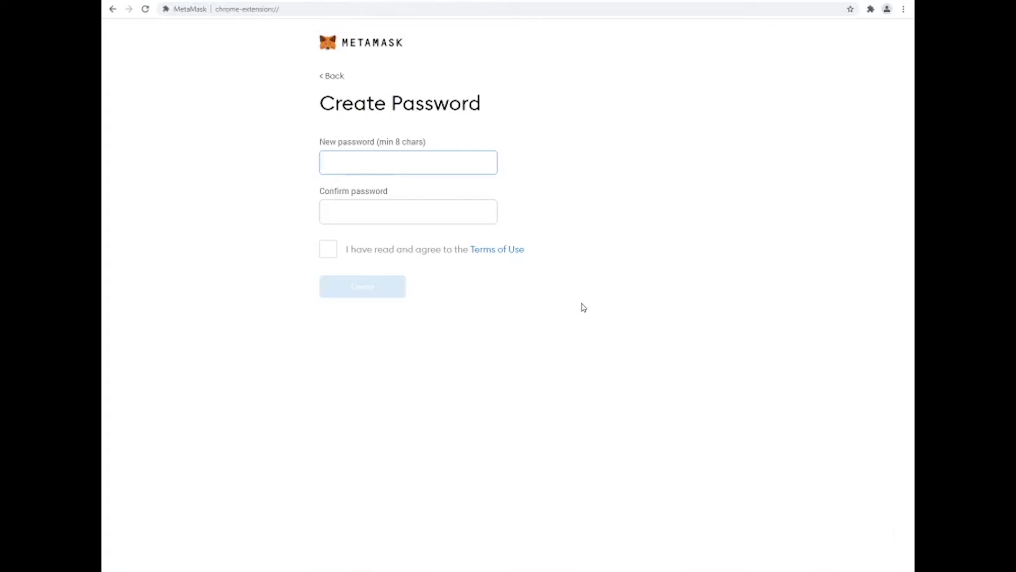
Accept the Terms of Use and submit the wallet's password creation form
left_click(558, 264)
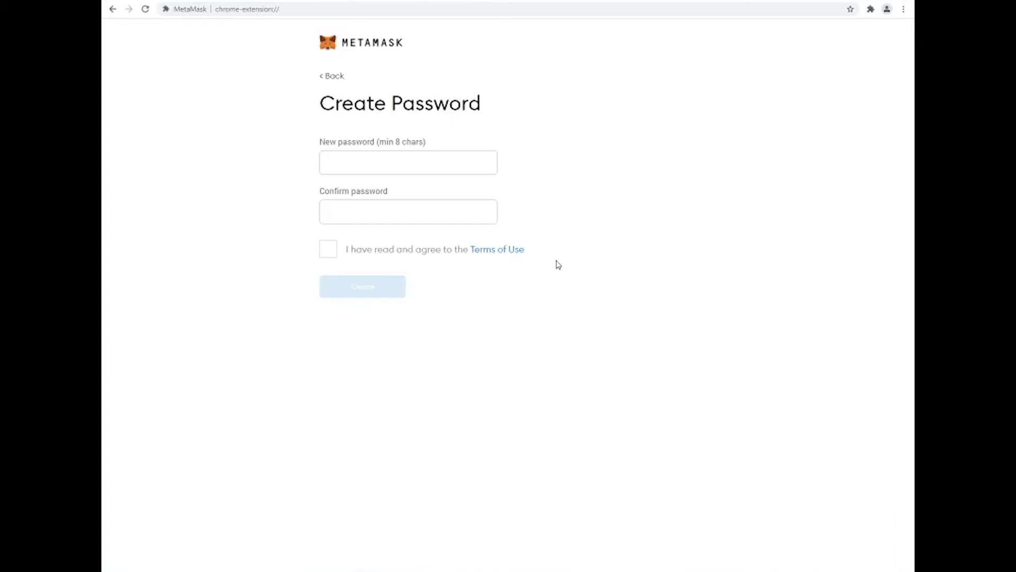
left_click(328, 251)
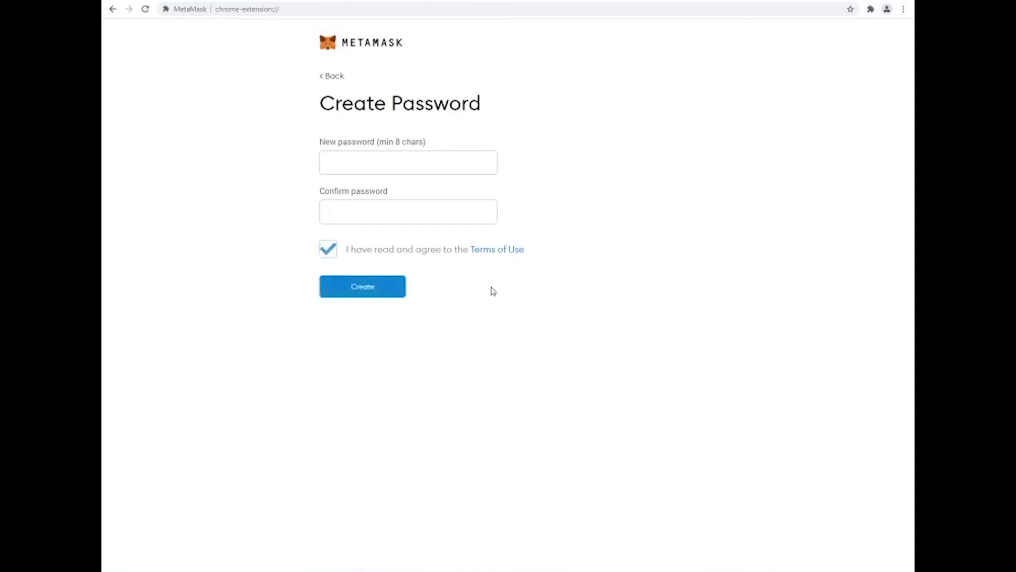
left_click(364, 293)
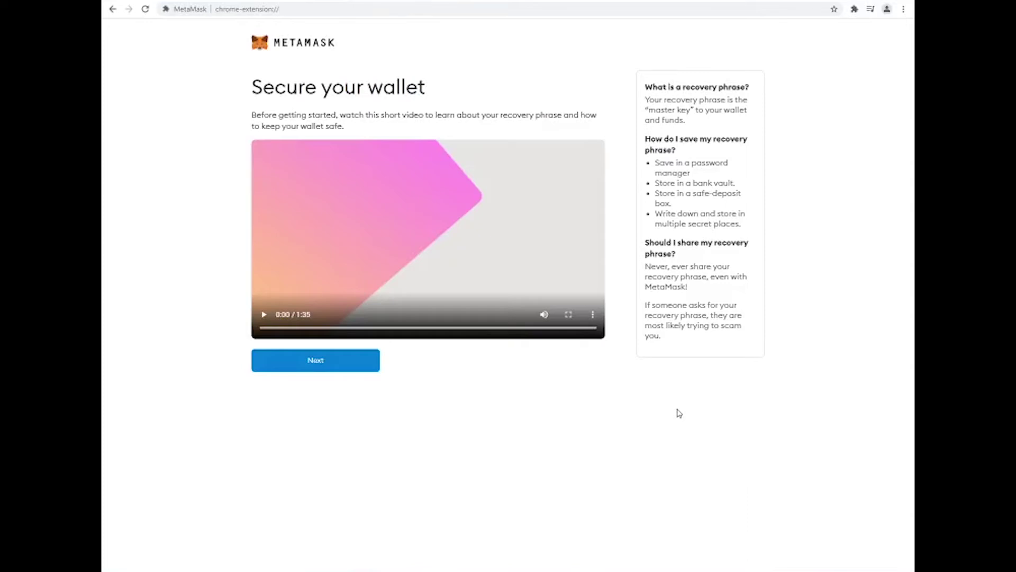
Skip the wallet security video, reveal the Secret Backup Phrase and continue to its confirmation
left_click(356, 370)
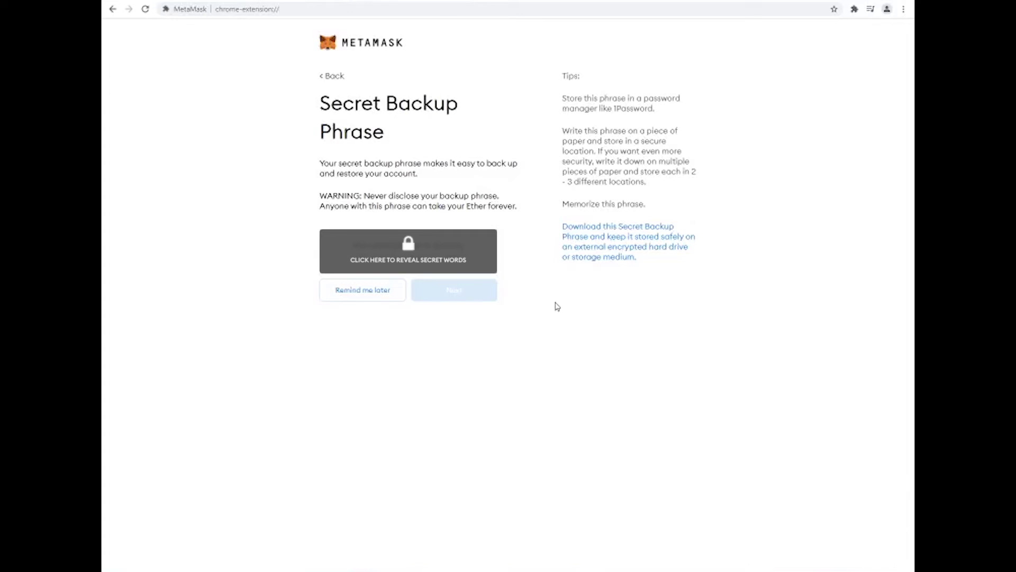
left_click(458, 249)
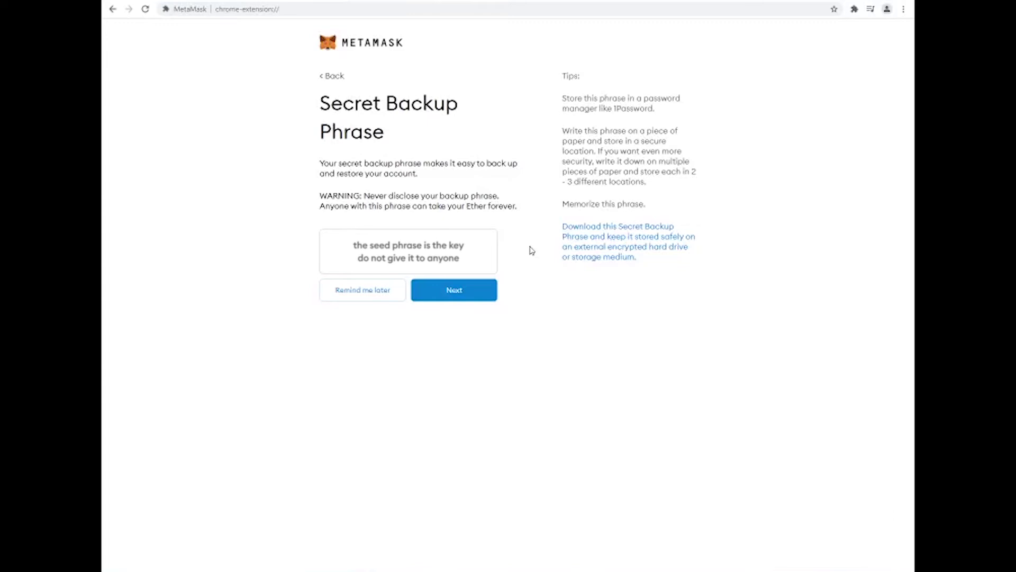
left_click(468, 293)
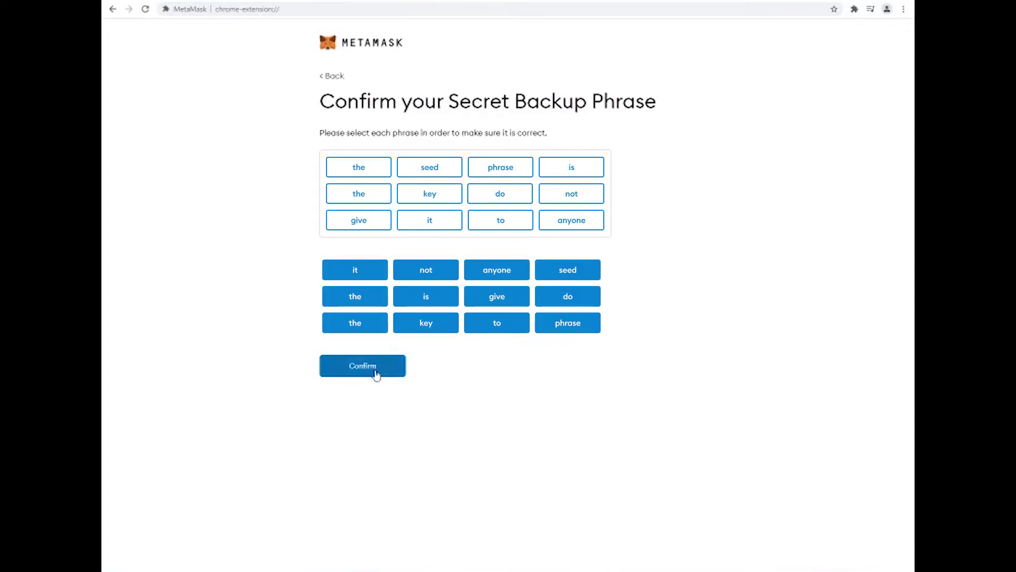
Confirm the Secret Backup Phrase, finish the wallet setup and dismiss the What's new notice
left_click(374, 370)
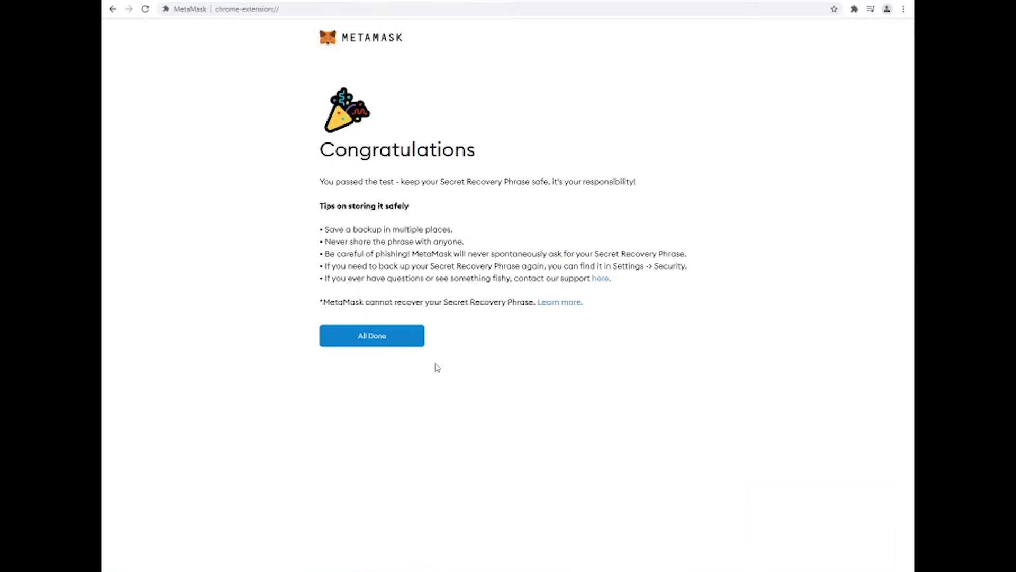
left_click(395, 344)
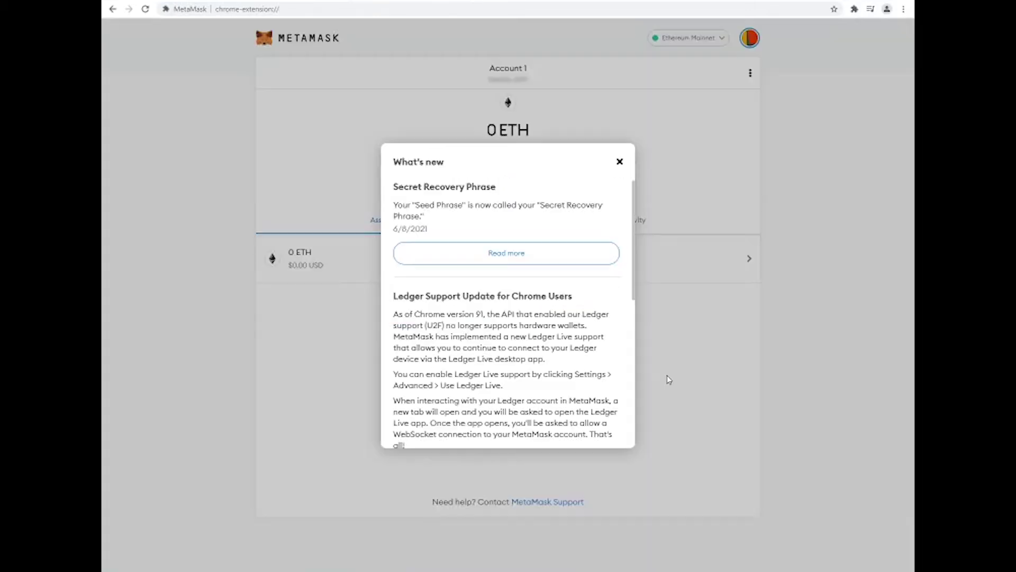
left_click(619, 162)
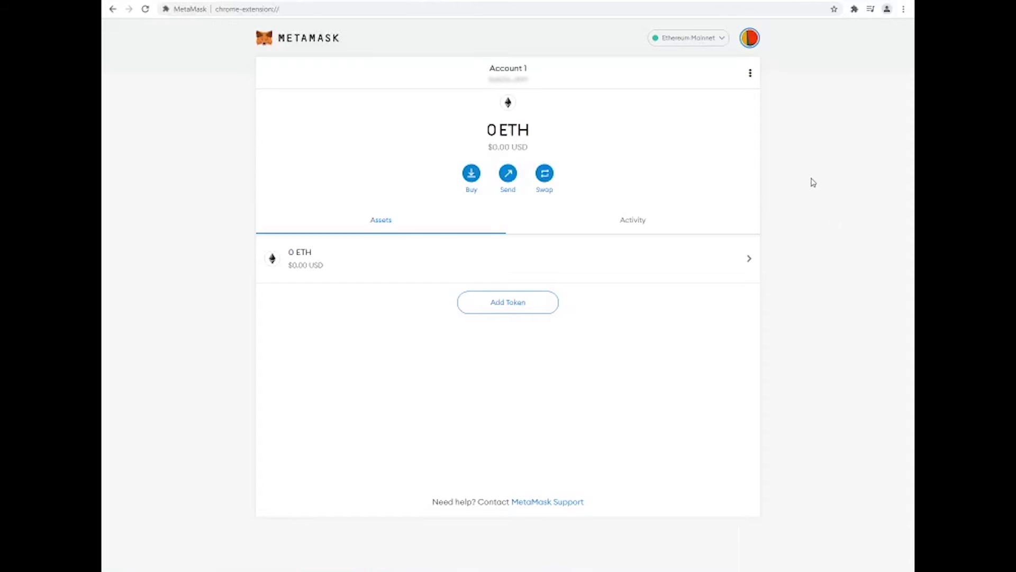
Limit the MetaMask extension's site data access to "When you click the extension"
left_click(854, 10)
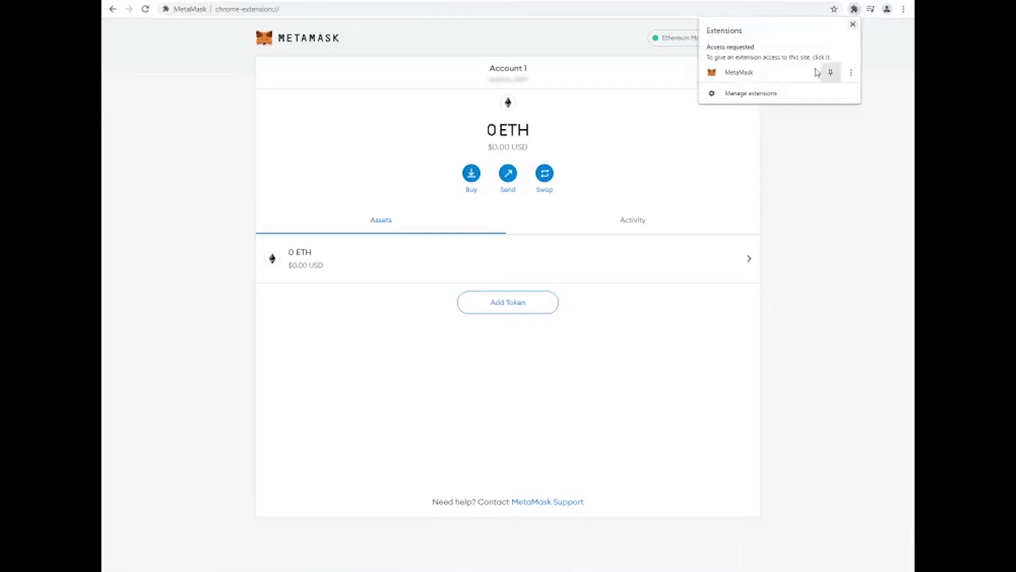
left_click(852, 74)
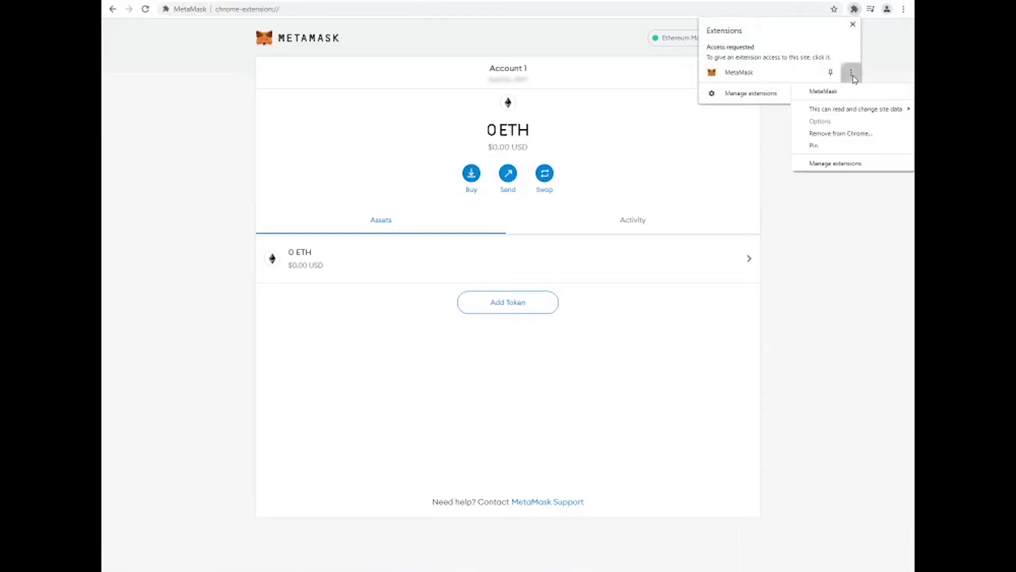
mouse_move(864, 110)
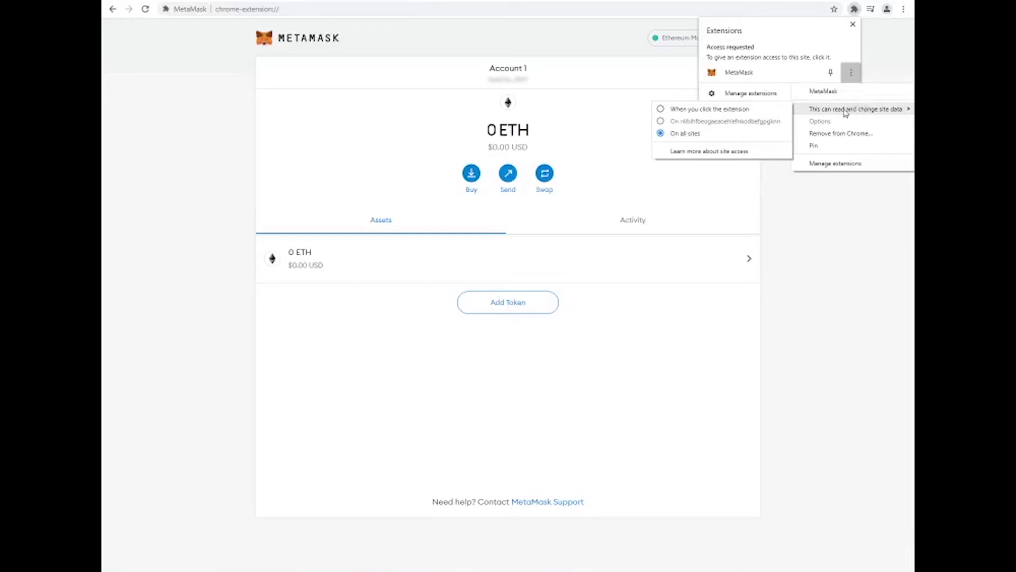
left_click(700, 109)
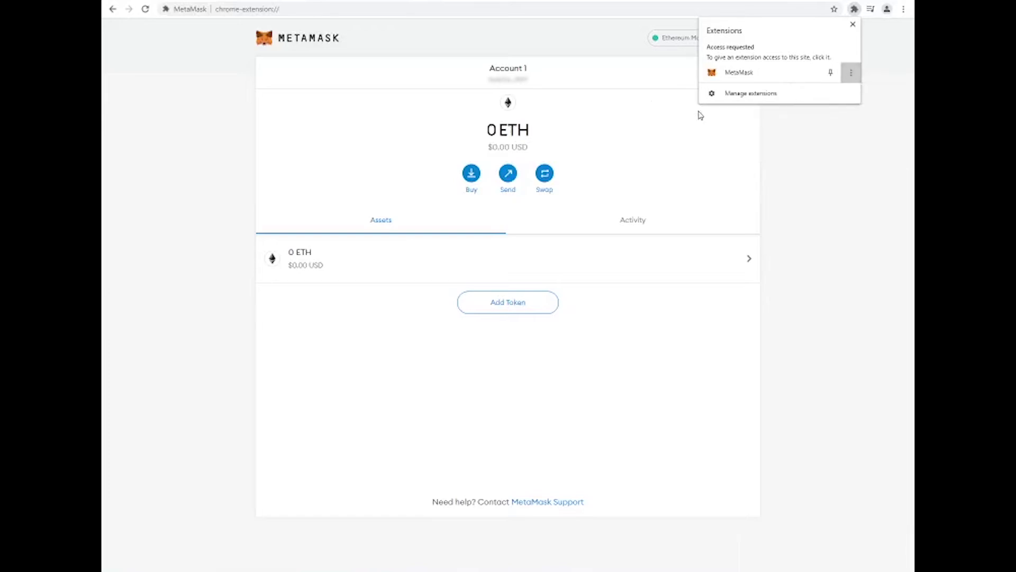
left_click(823, 124)
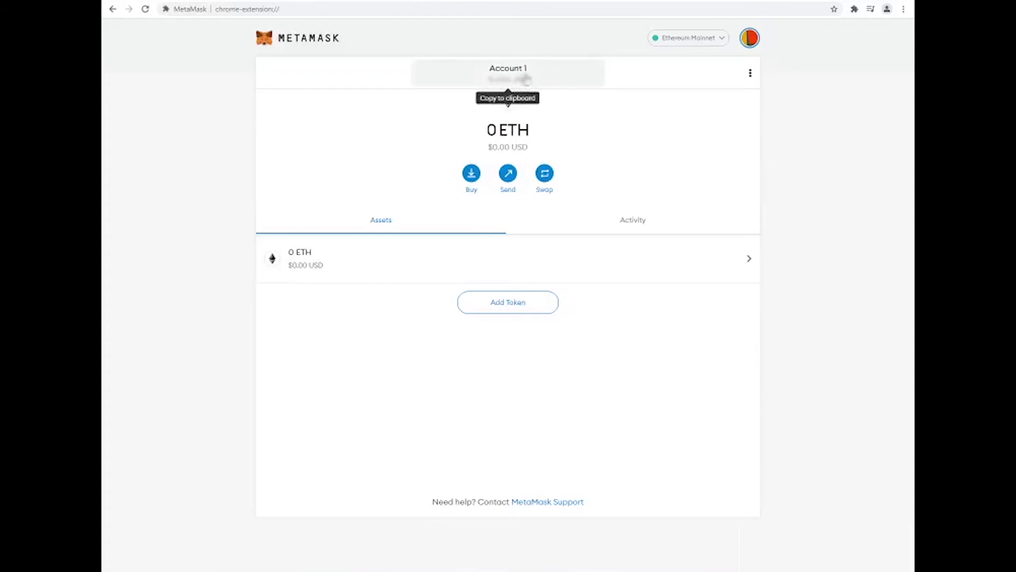
Copy the address of Account 1 and check the account's transaction activity before returning to its assets
left_click(544, 83)
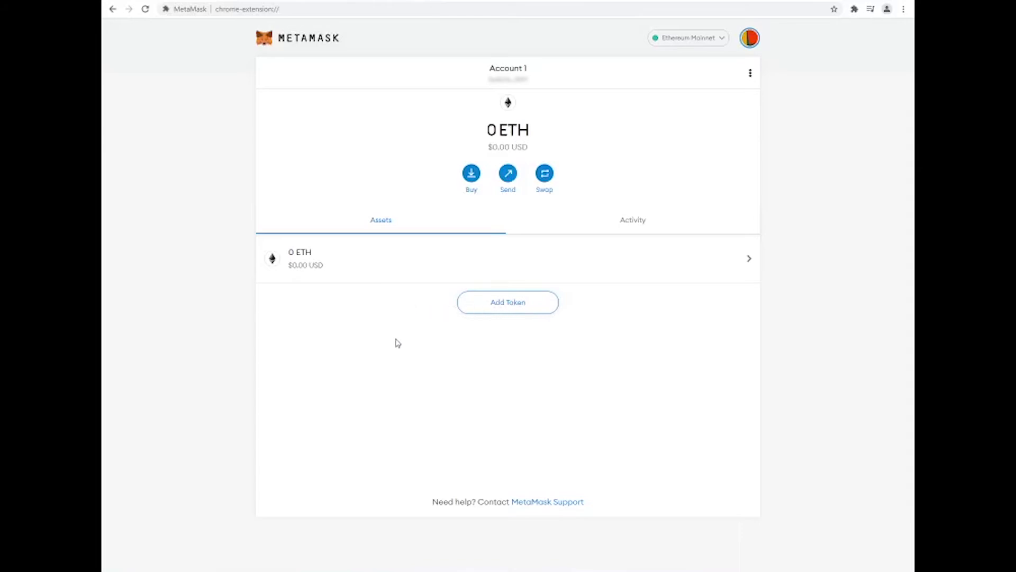
left_click(641, 226)
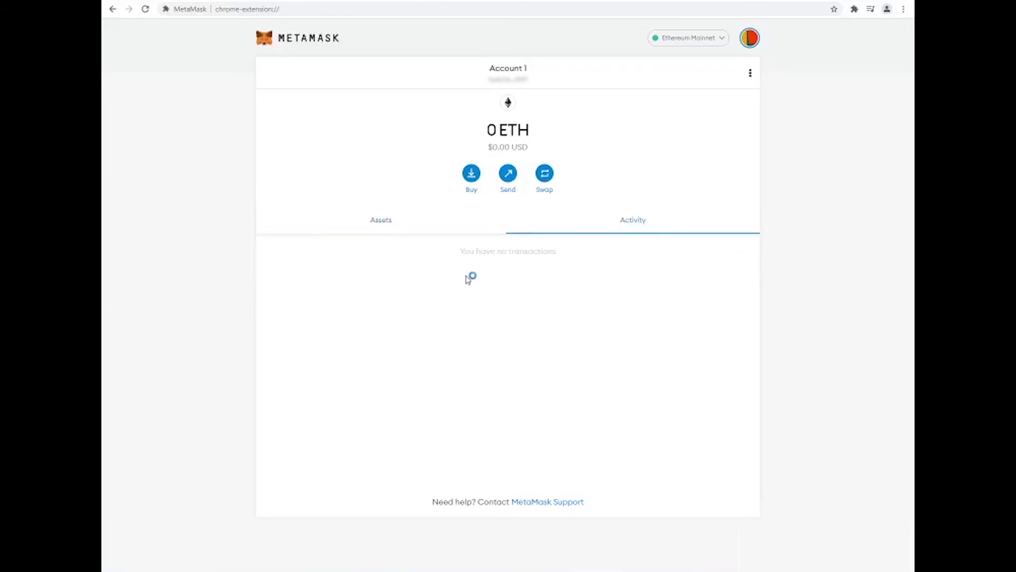
left_click(406, 224)
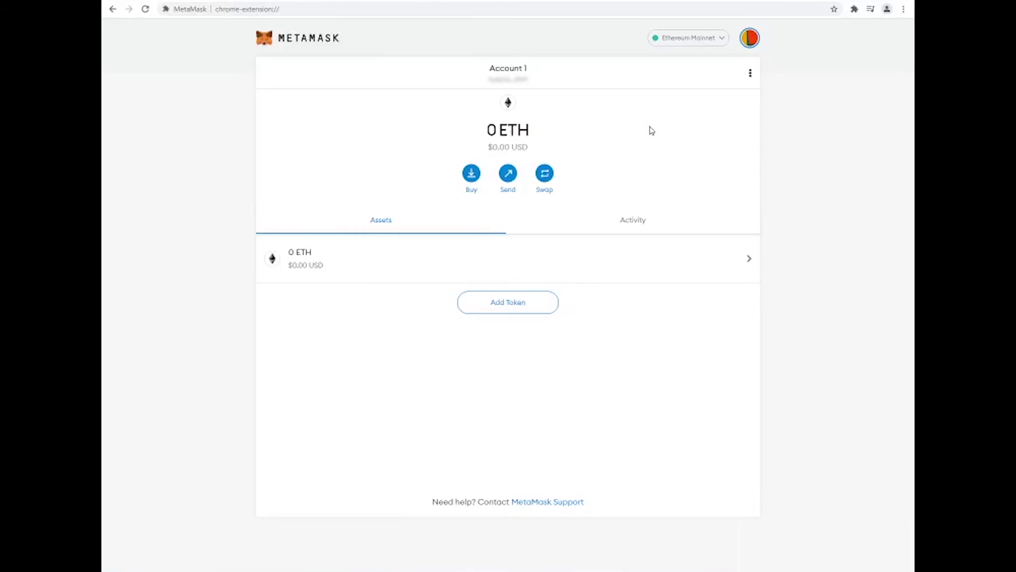
Order $100 of ETH through Wyre by card payment, authorize the debit with Wyre's terms and continue to checkout
left_click(471, 174)
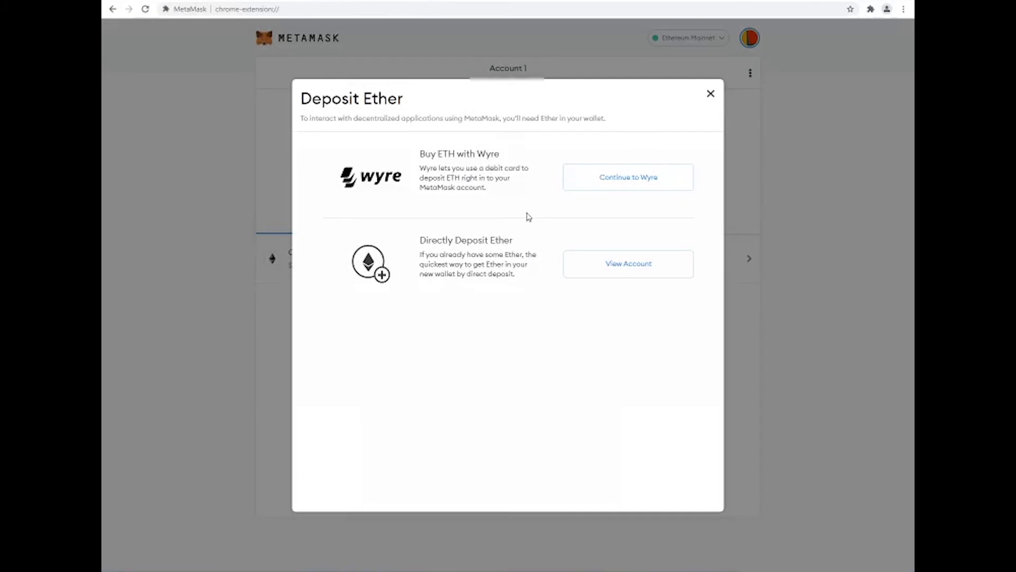
left_click(606, 184)
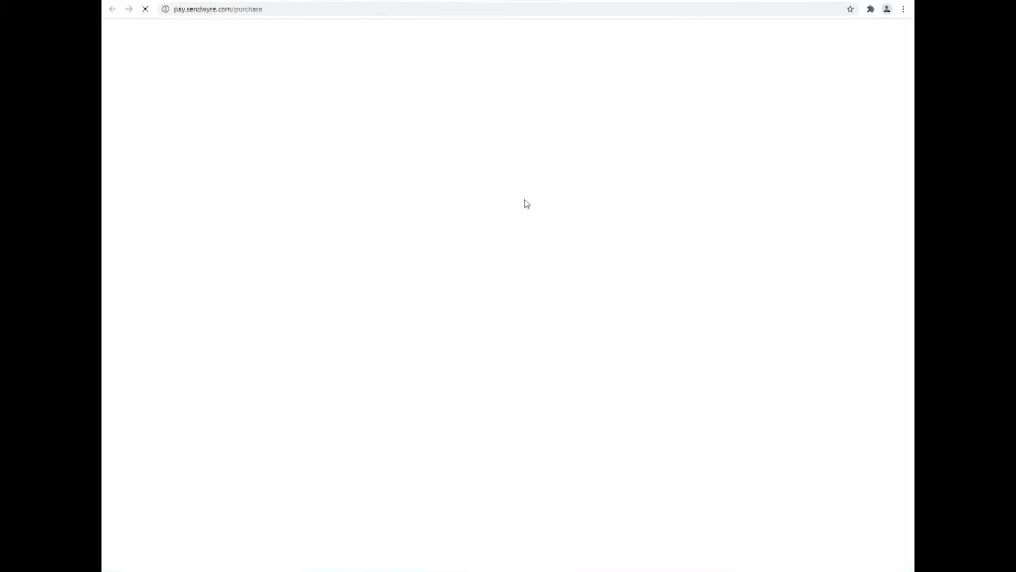
double_click(507, 101)
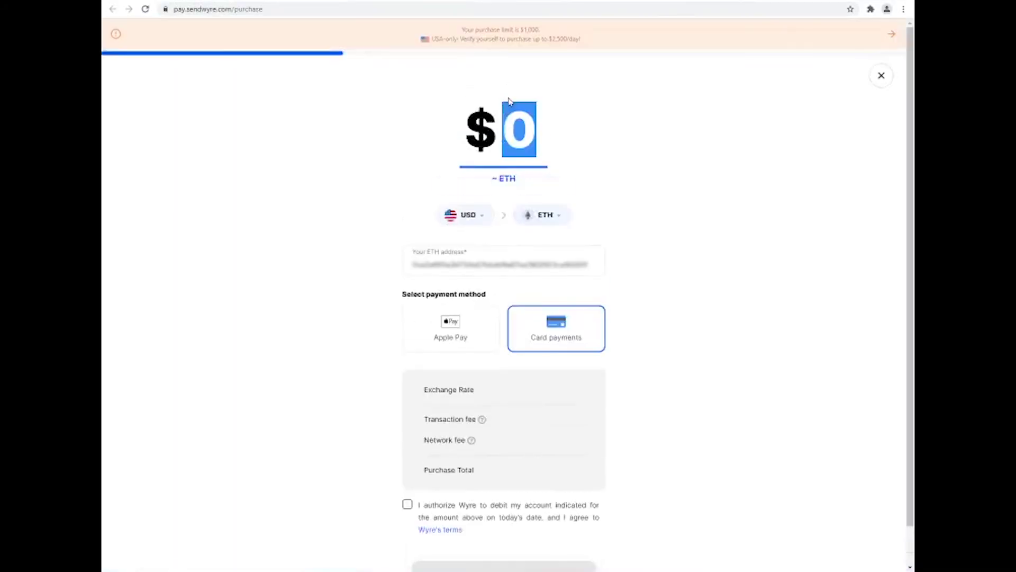
type("100")
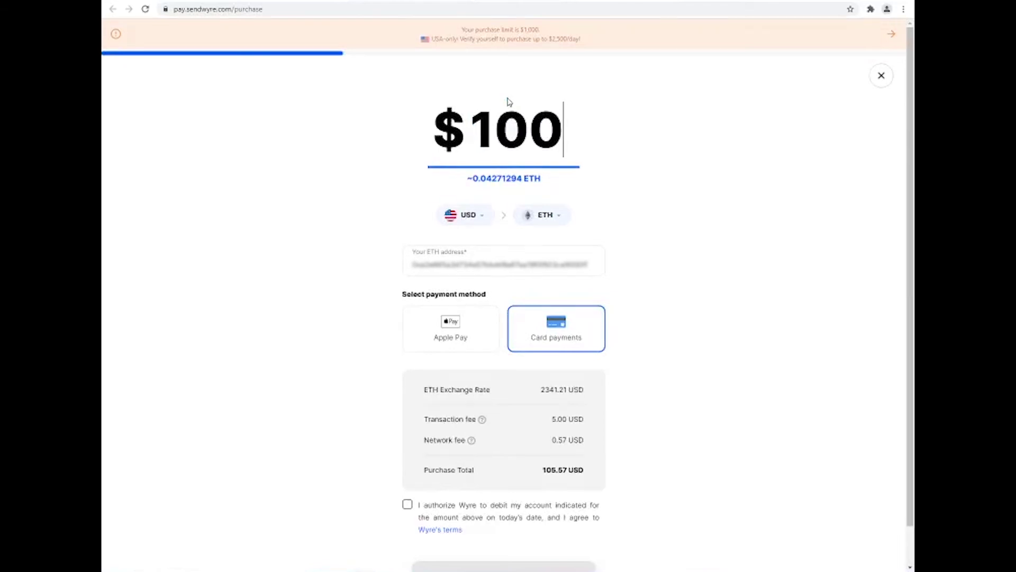
scroll(618, 145, "down", 1)
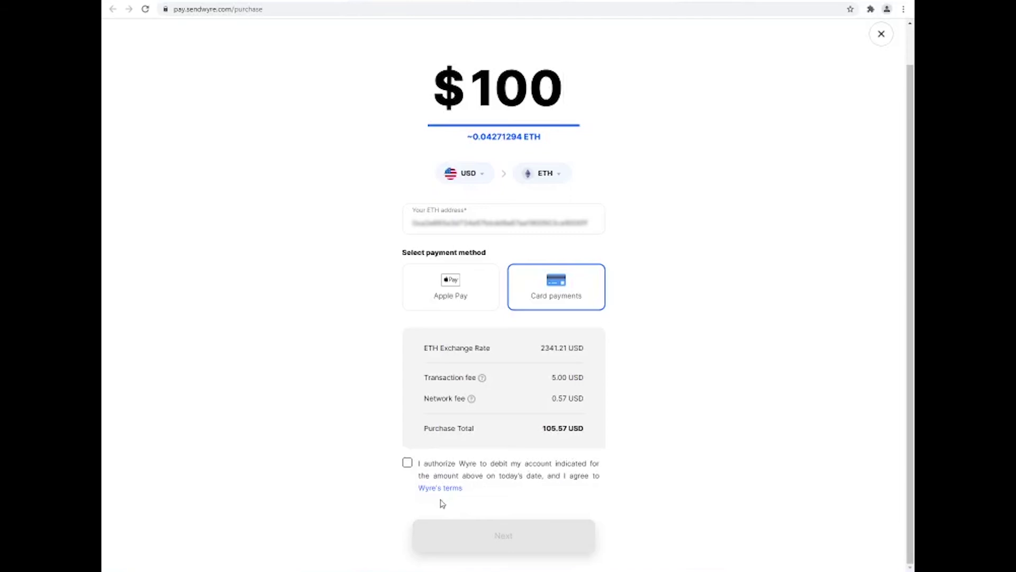
left_click(408, 463)
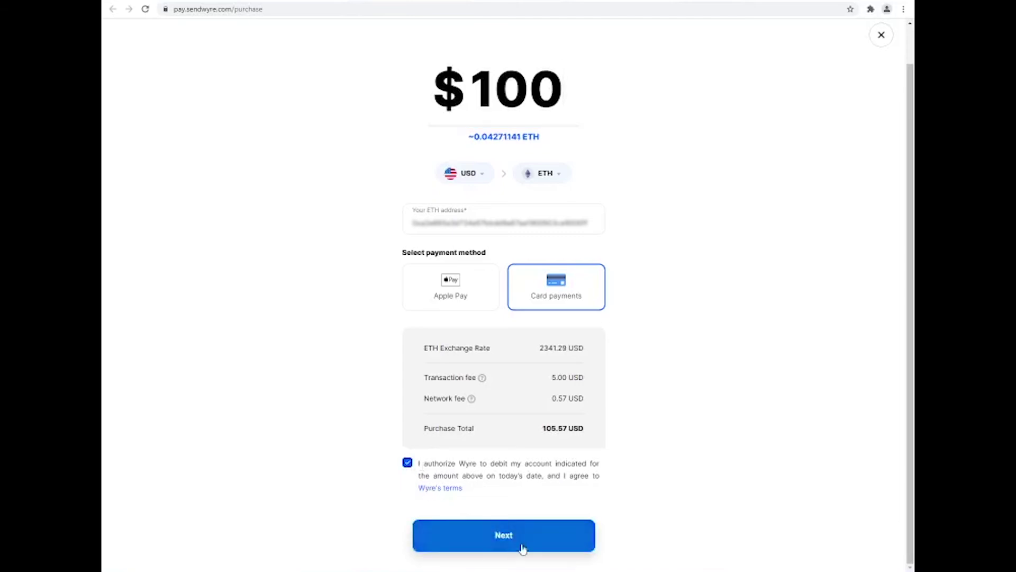
left_click(537, 537)
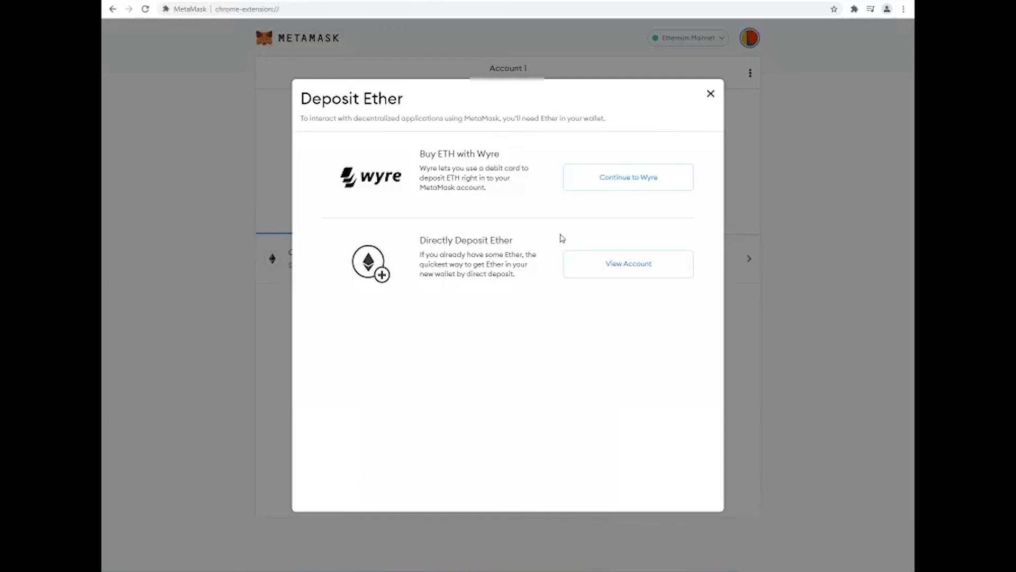
View the QR code and address of Account 1 for a direct Ether deposit, and close the account details
left_click(620, 264)
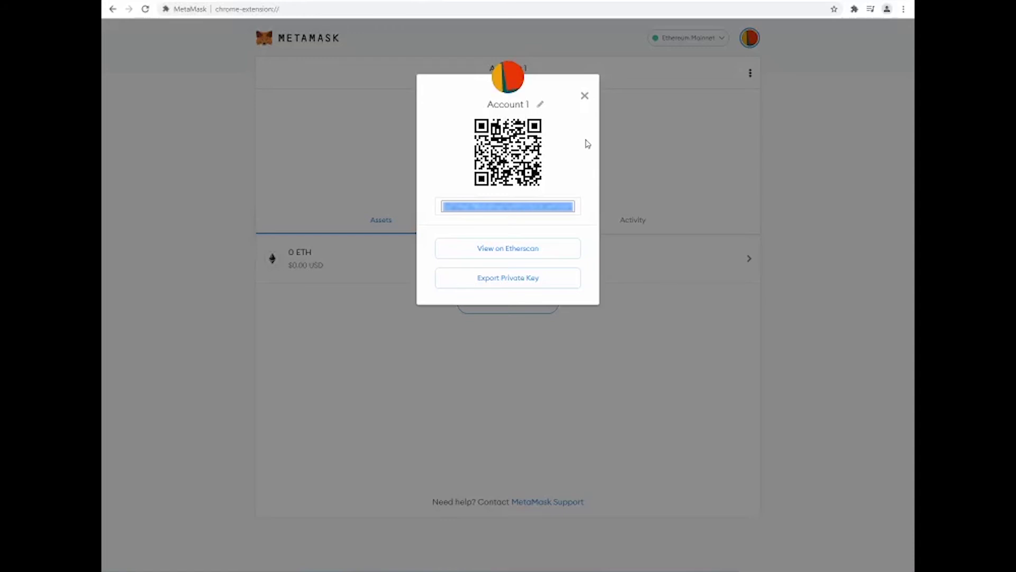
left_click(585, 97)
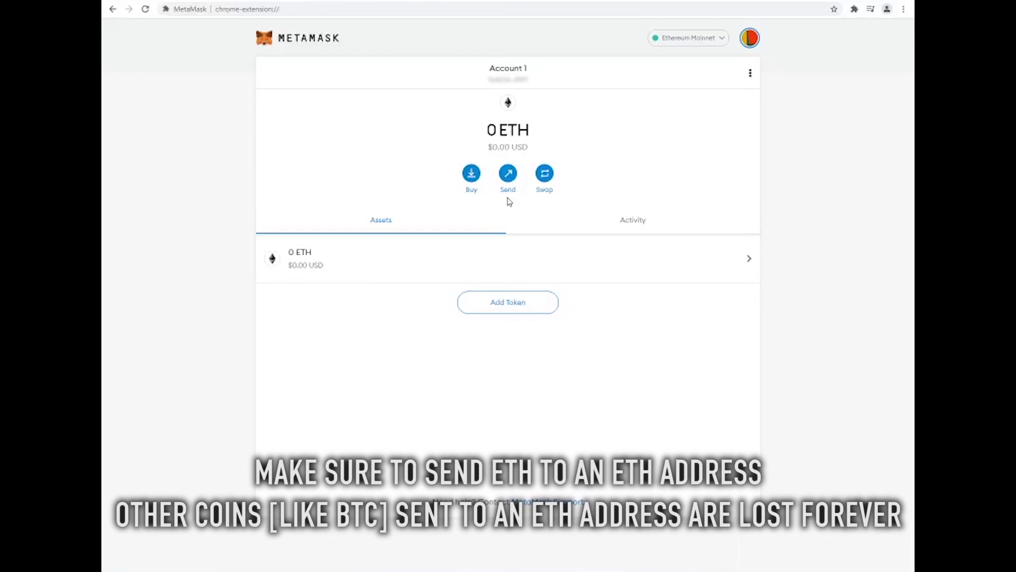
Start sending ETH from Account 1 and paste the recipient's public address
left_click(508, 179)
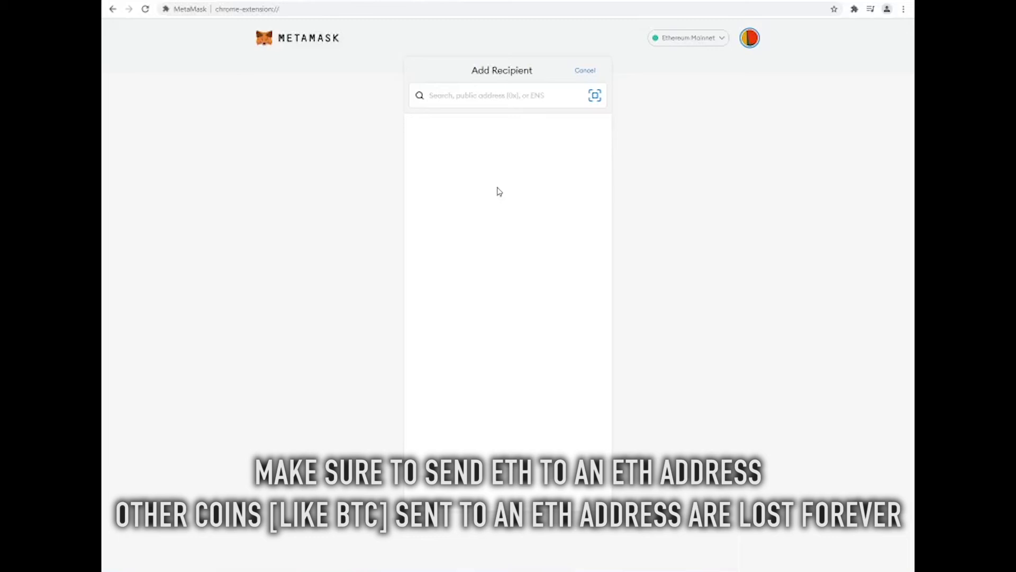
left_click(490, 95)
key("ctrl+v")
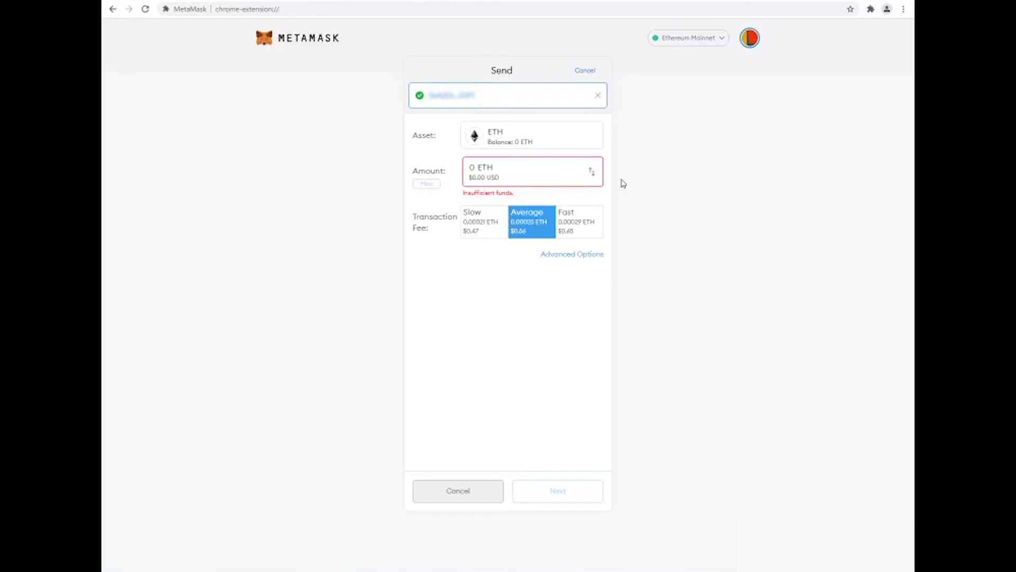
Switch the send amount's currency to USD and back to ETH, and try the Slow, Average and Fast transaction fees
left_click(592, 172)
left_click(593, 173)
left_click(480, 233)
left_click(540, 229)
left_click(566, 228)
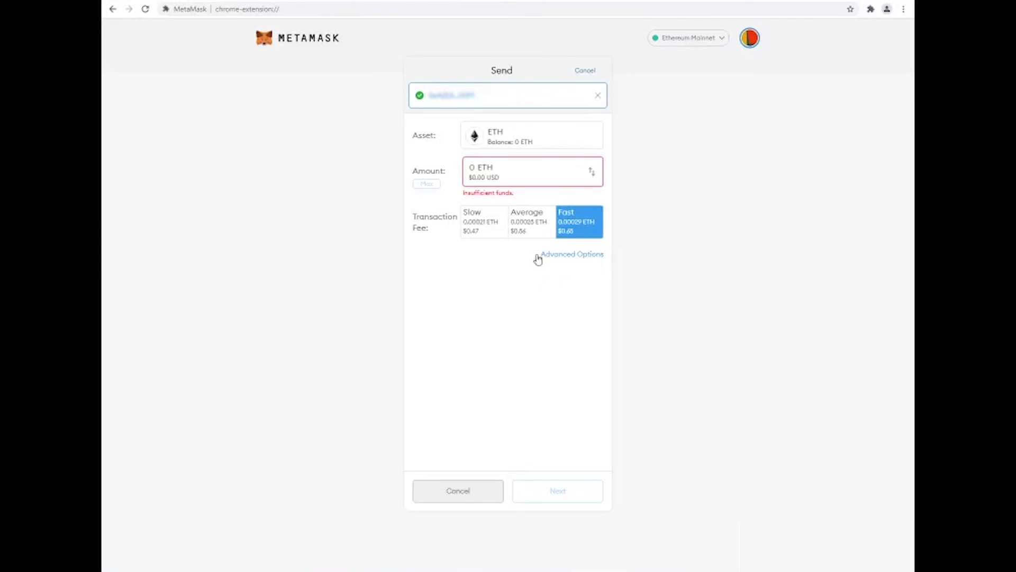
Compare the advanced gas price and limit settings with ETH Gas Station's recommended gas prices, and choose the Average transaction fee
left_click(574, 257)
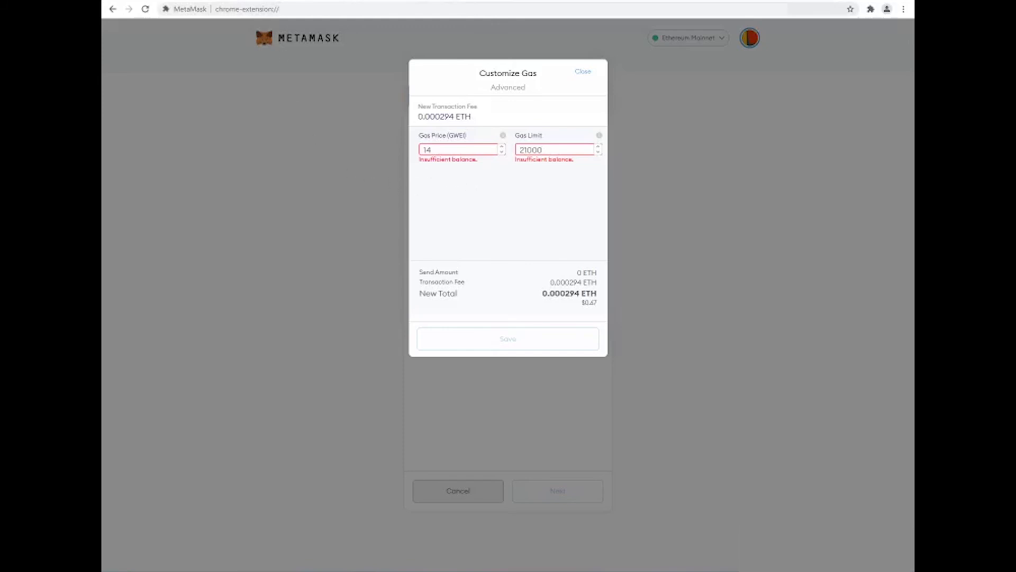
key("ctrl+Tab")
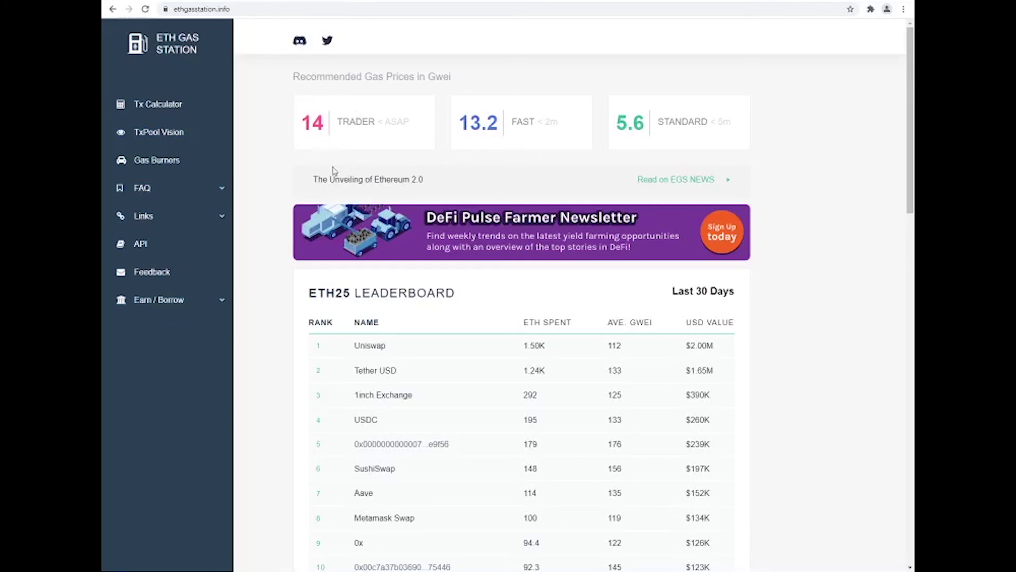
left_click(193, 1)
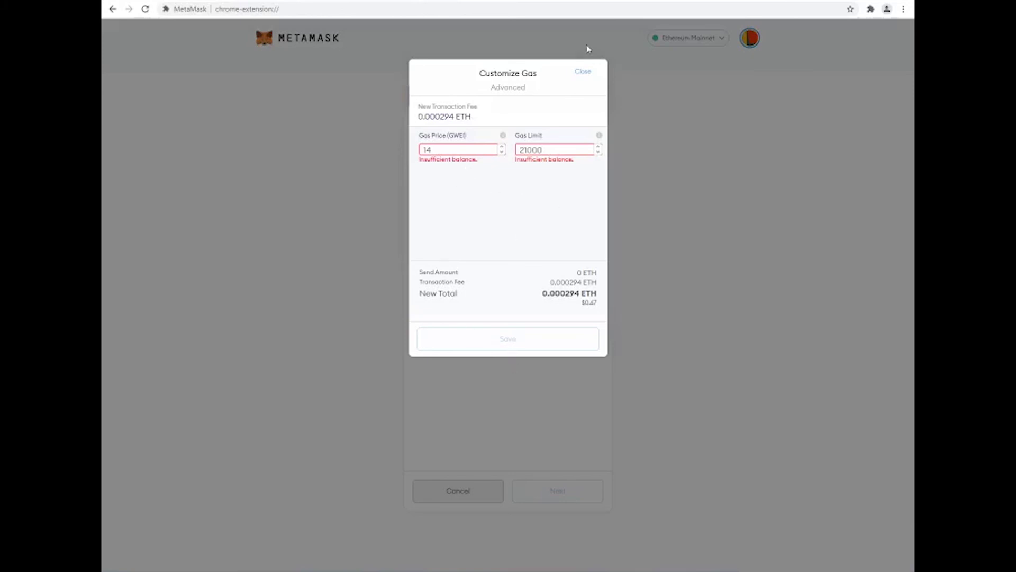
left_click(586, 74)
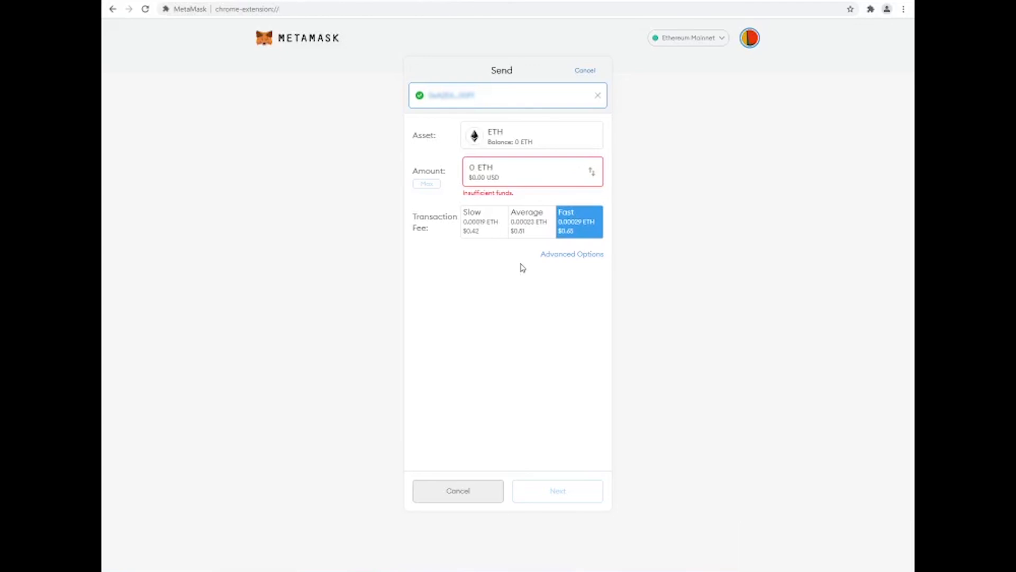
left_click(522, 232)
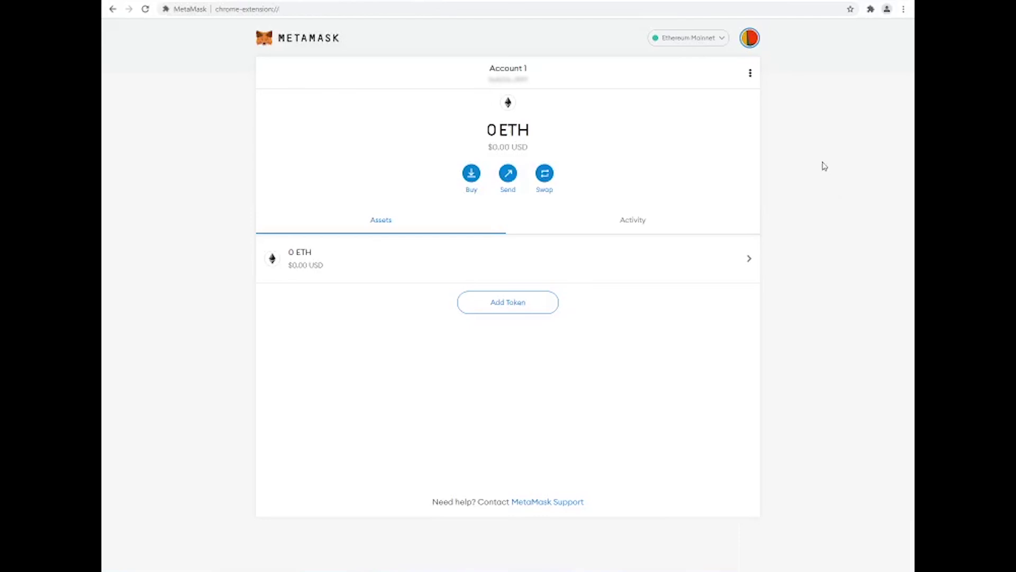
Open the MetaMask popup from Chrome's extensions and look over Account 1's wallet view
left_click(872, 11)
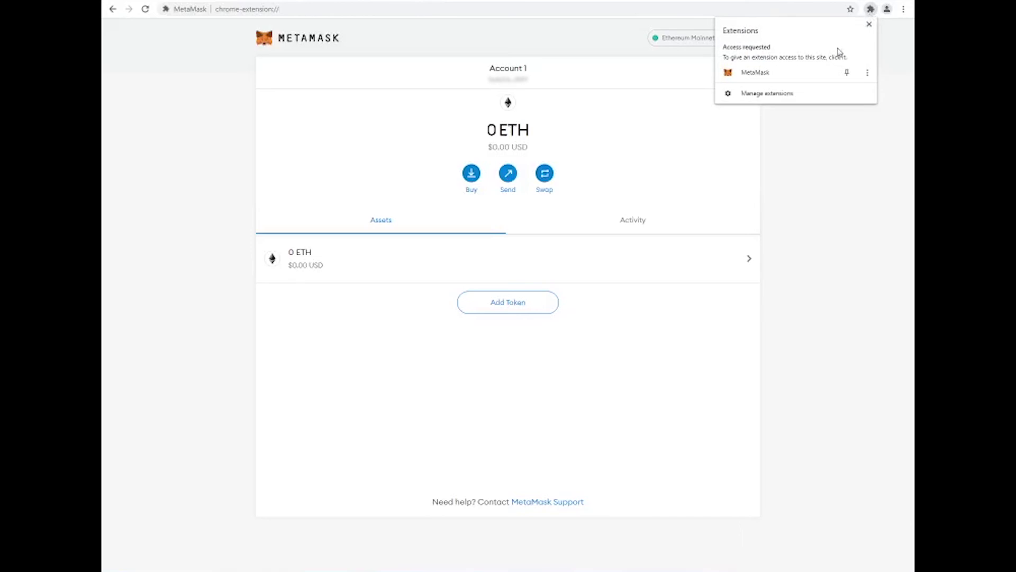
left_click(792, 77)
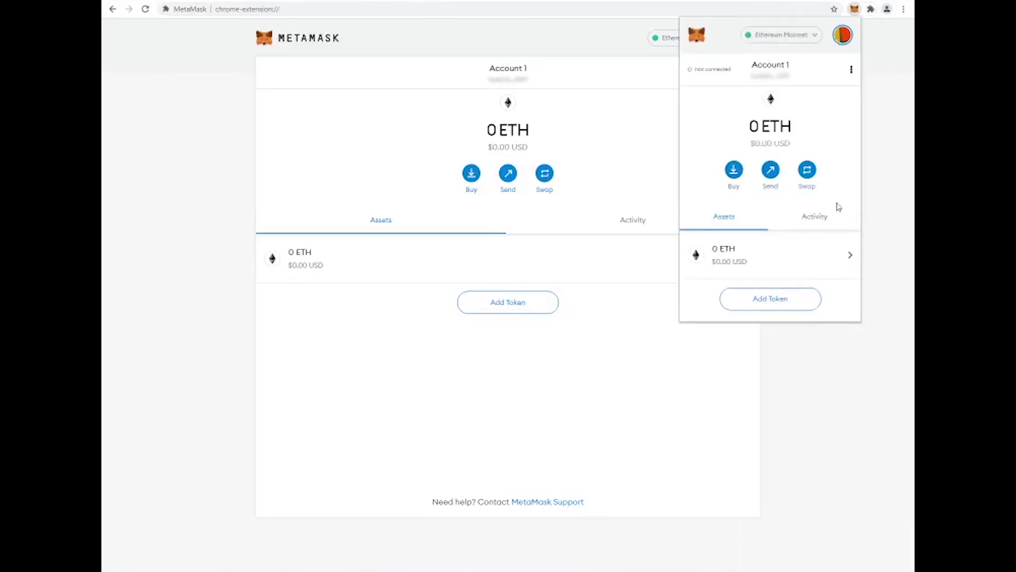
scroll(799, 133, "down", 1)
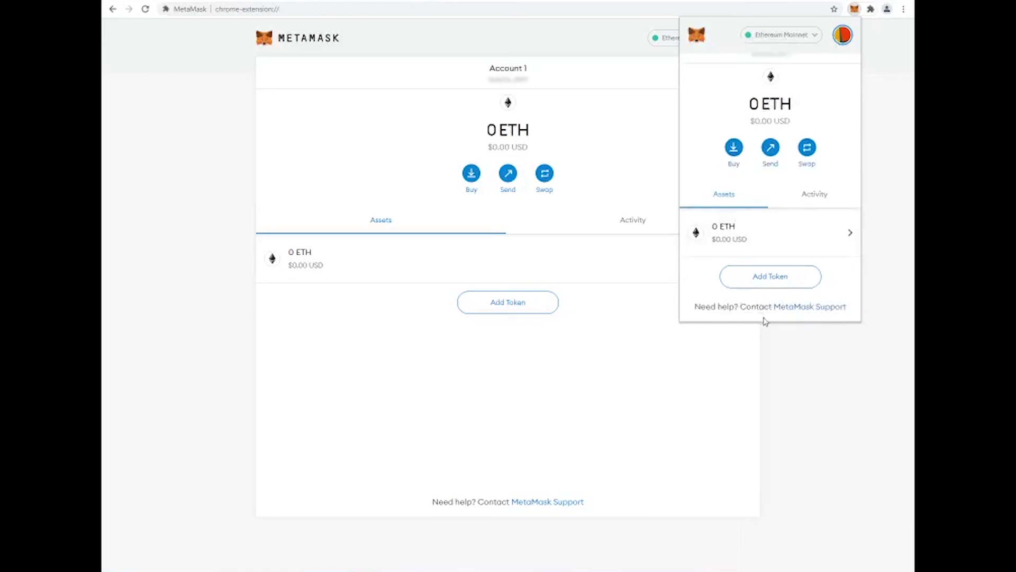
scroll(818, 229, "up", 1)
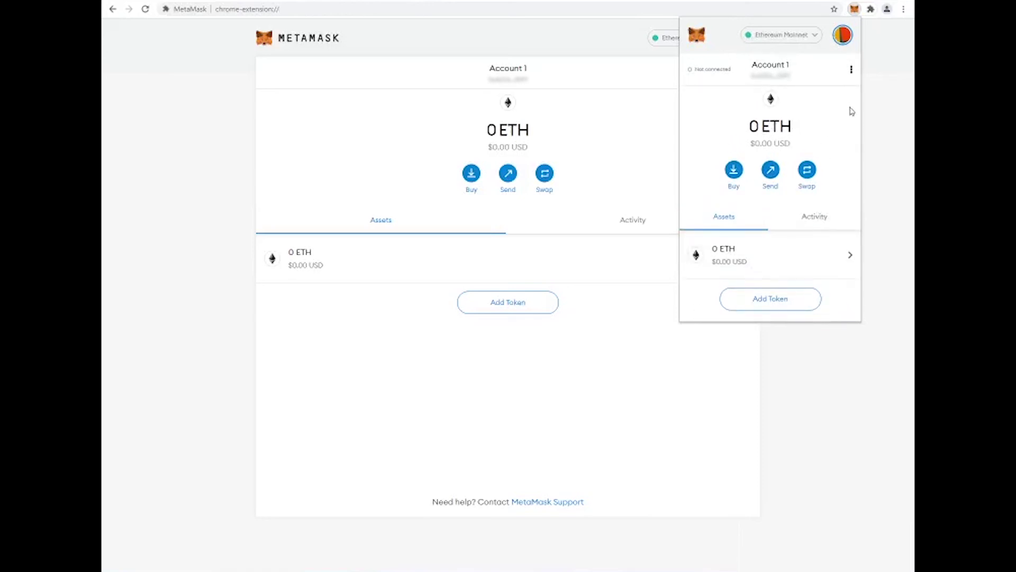